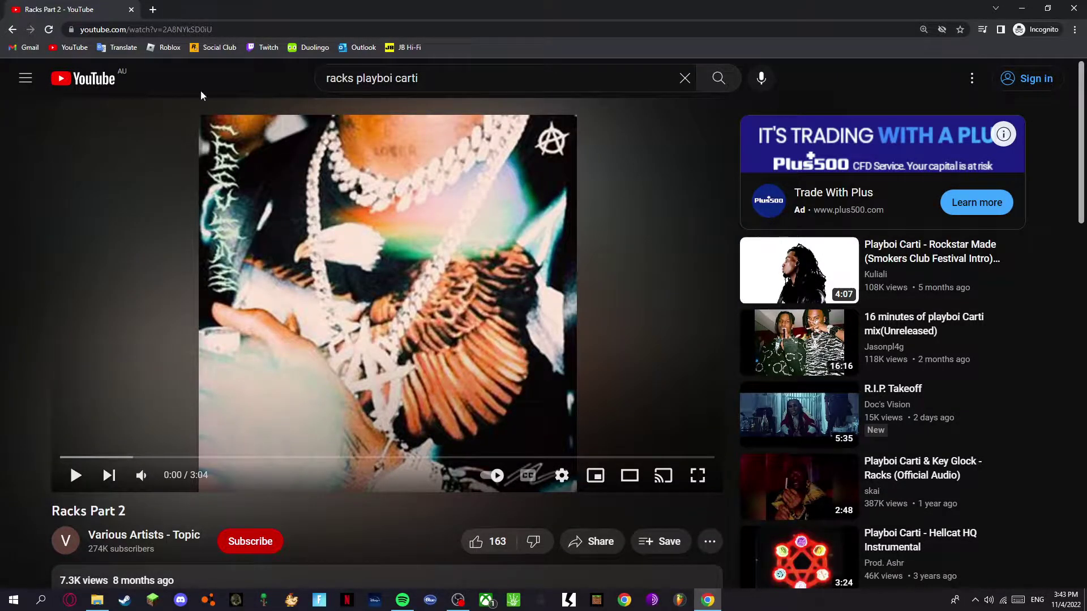
Start editing the Racks Part 2 video's web address in the address bar
left_click(110, 29)
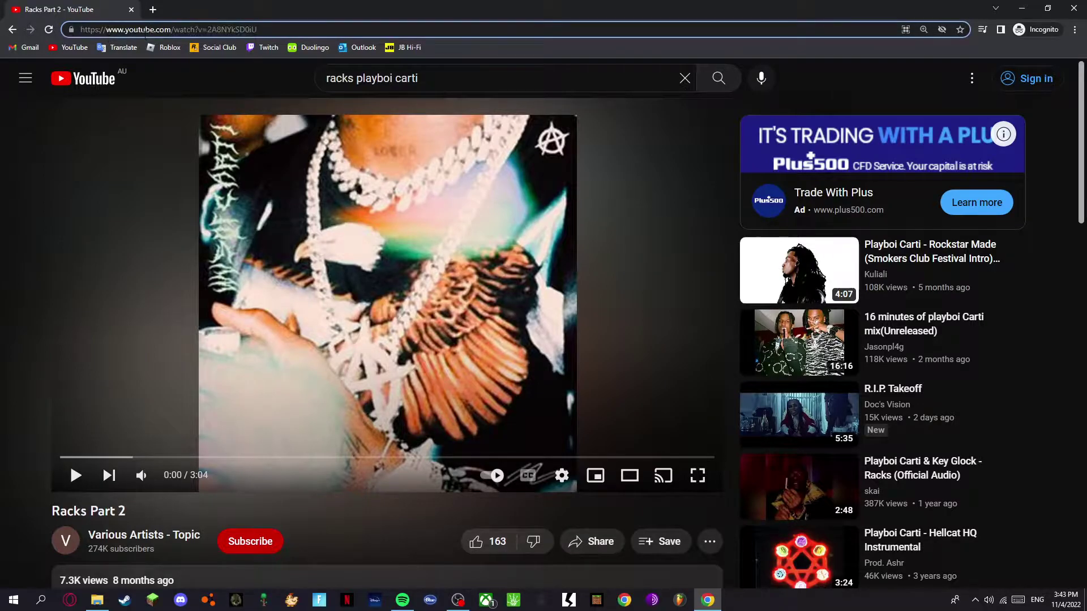
type("pp")
Load Racks Part 2 on YT5s.com and choose the 128kbps MP3 format
key("Return")
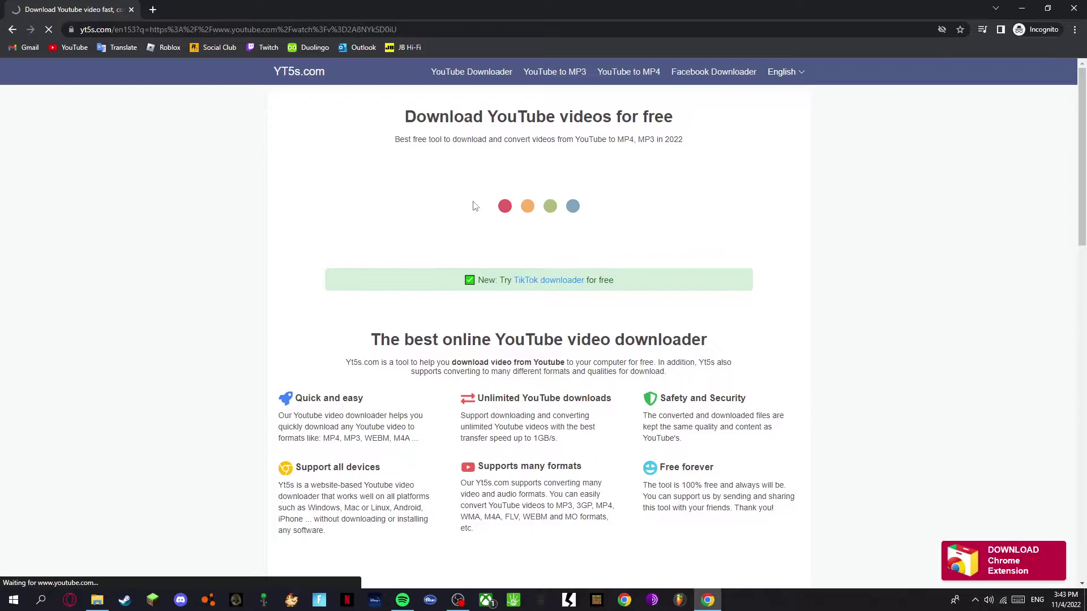
left_click(525, 224)
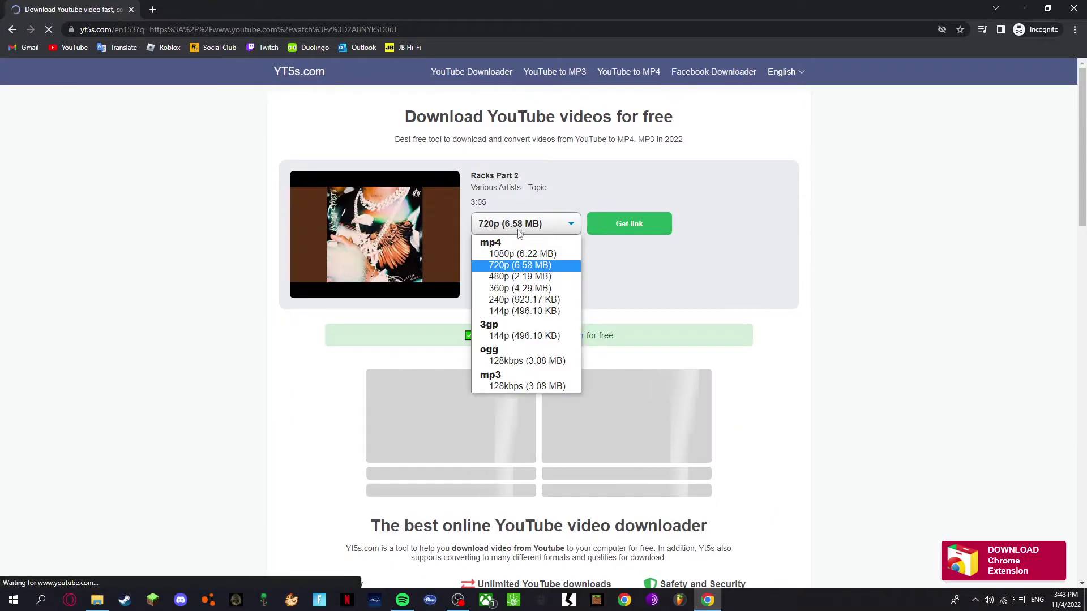
left_click(520, 384)
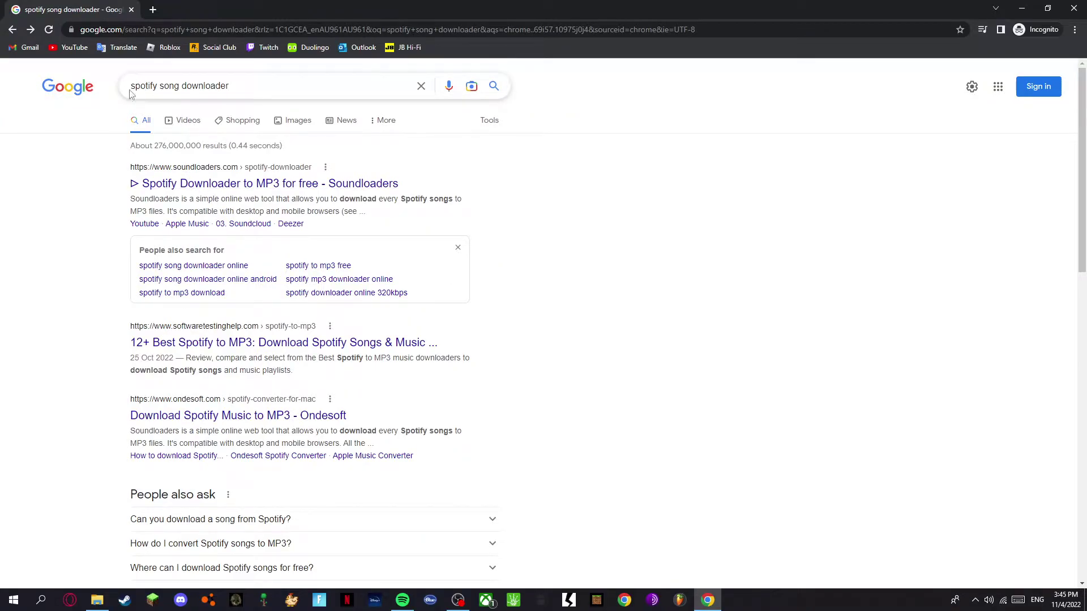
Open the Soundloaders Spotify downloader and copy the Racks track link from Spotify
left_click(255, 183)
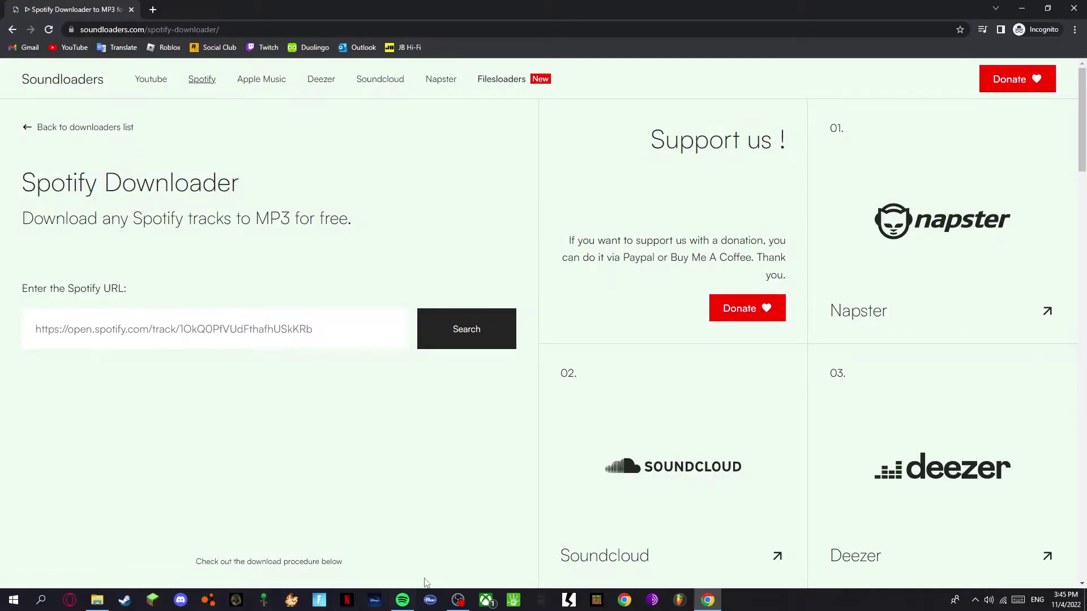
left_click(402, 600)
right_click(147, 422)
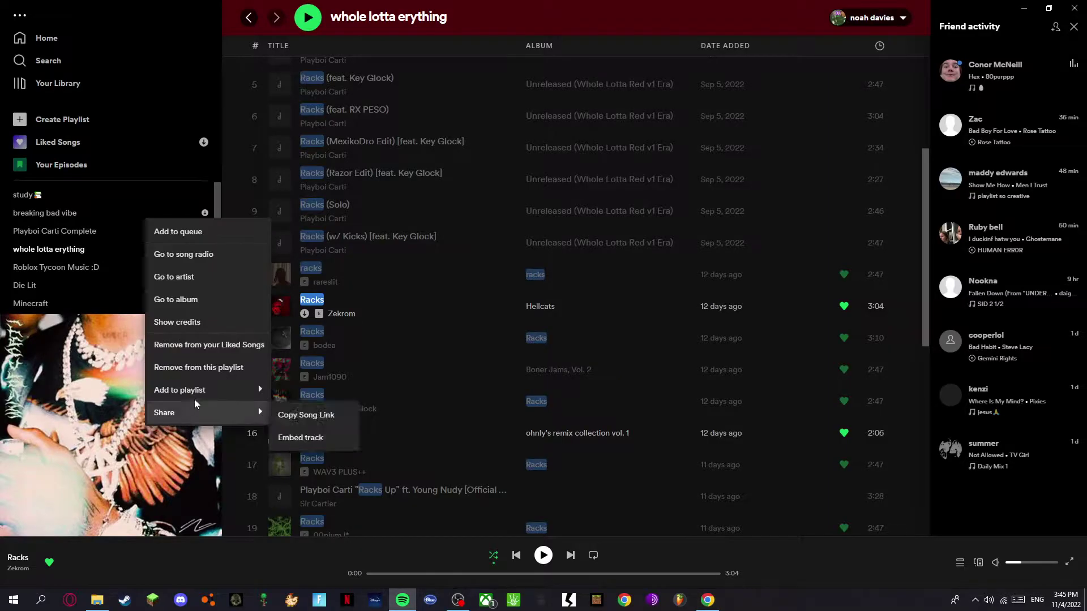
left_click(302, 415)
Paste the Racks link into Soundloaders' Spotify URL field and search for it
left_click(708, 601)
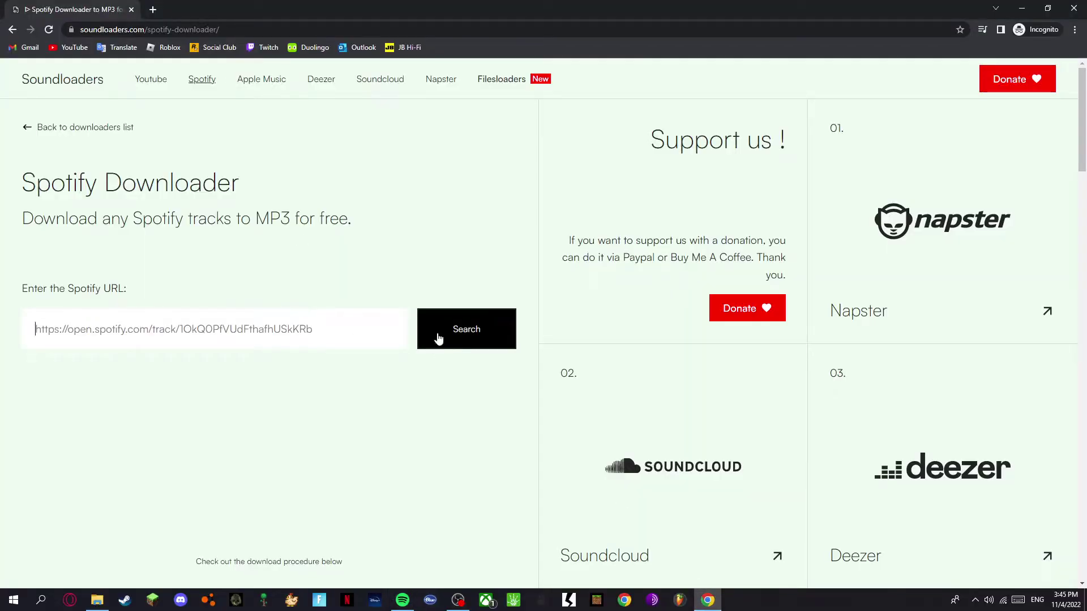
left_click(357, 340)
key("ctrl+v")
left_click(454, 329)
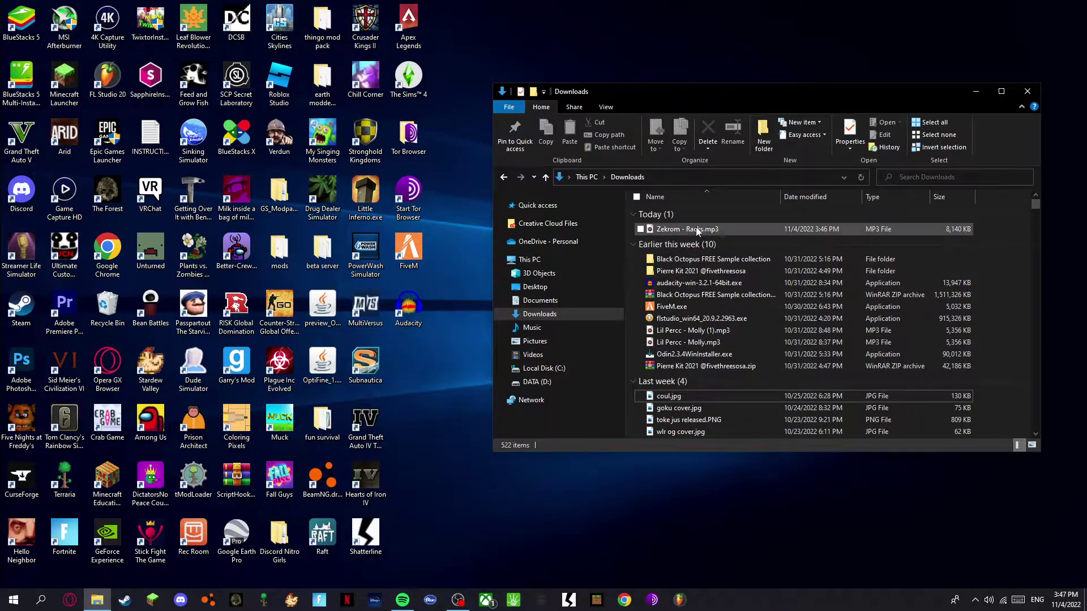
Open a second Explorer window at Documents\Rockstar Games\GTA V\User Music
middle_click(96, 602)
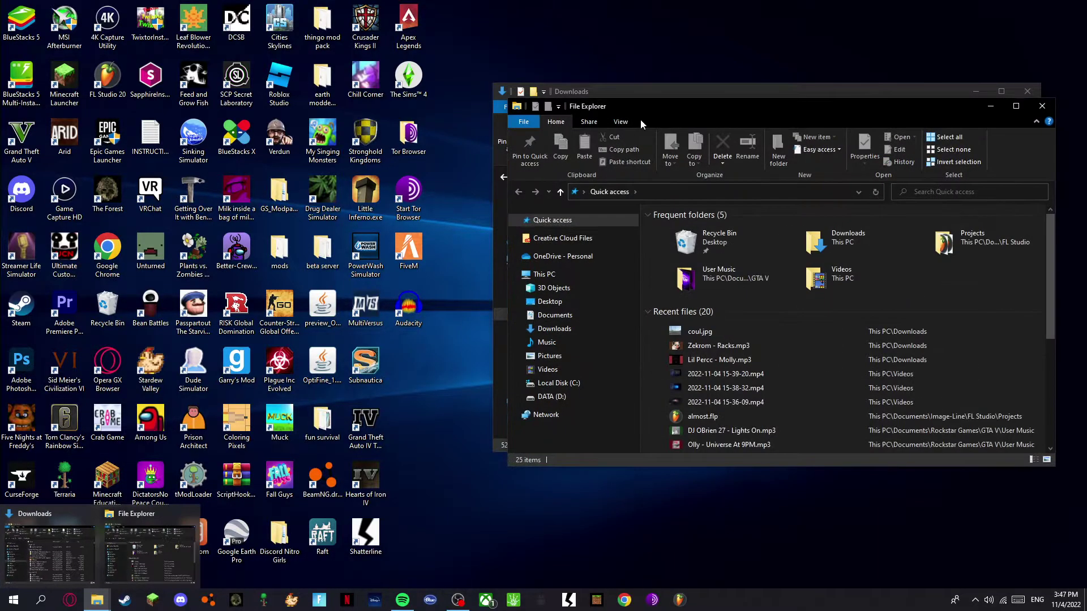
mouse_move(623, 105)
left_mouse_down()
mouse_move(197, 157)
mouse_move(347, 141)
left_mouse_up()
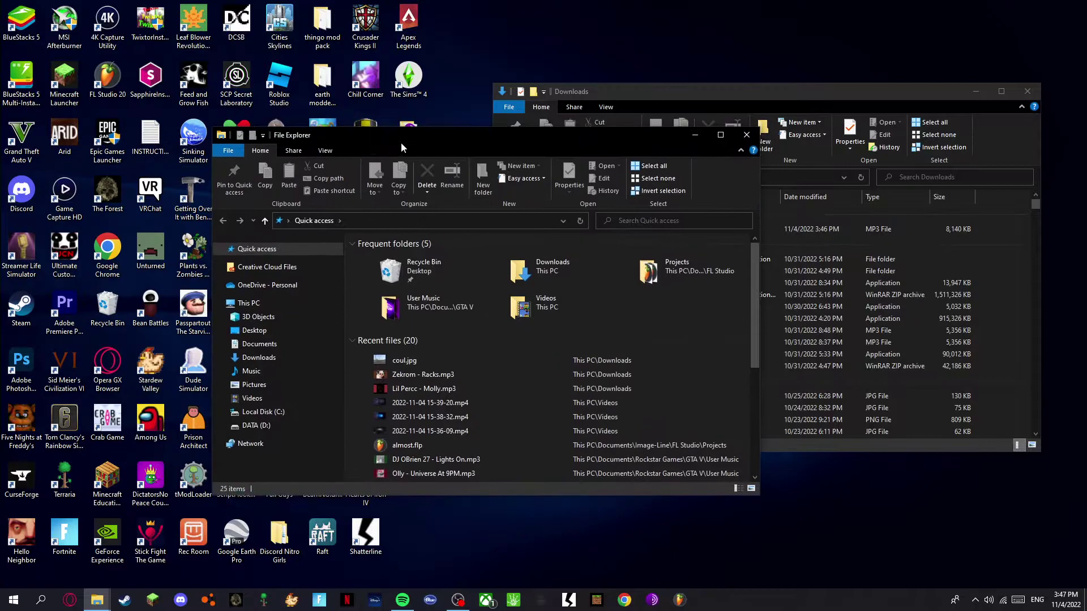
left_click(276, 346)
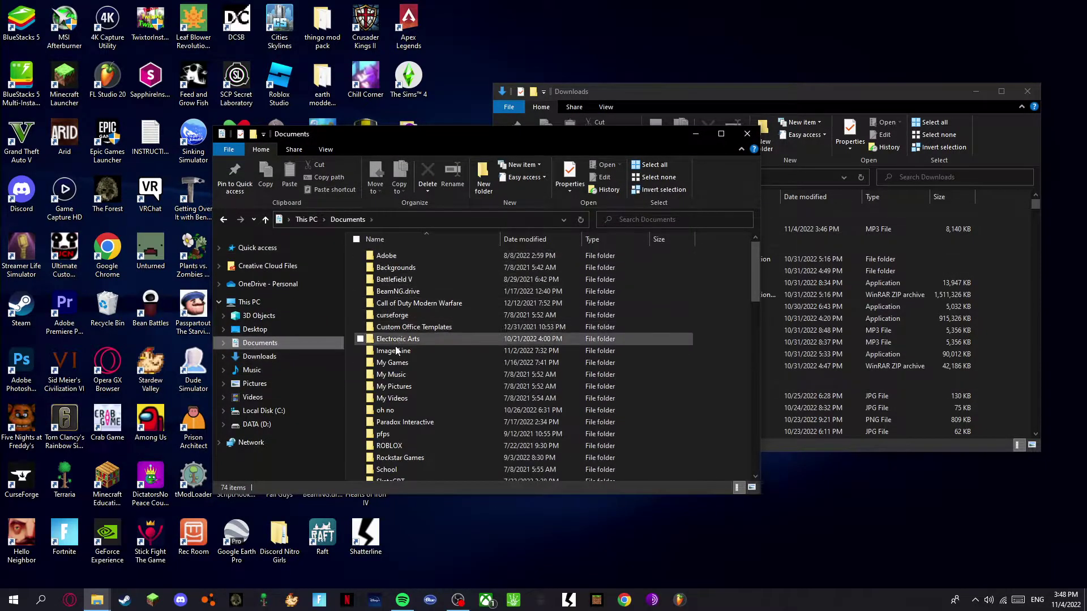
double_click(406, 467)
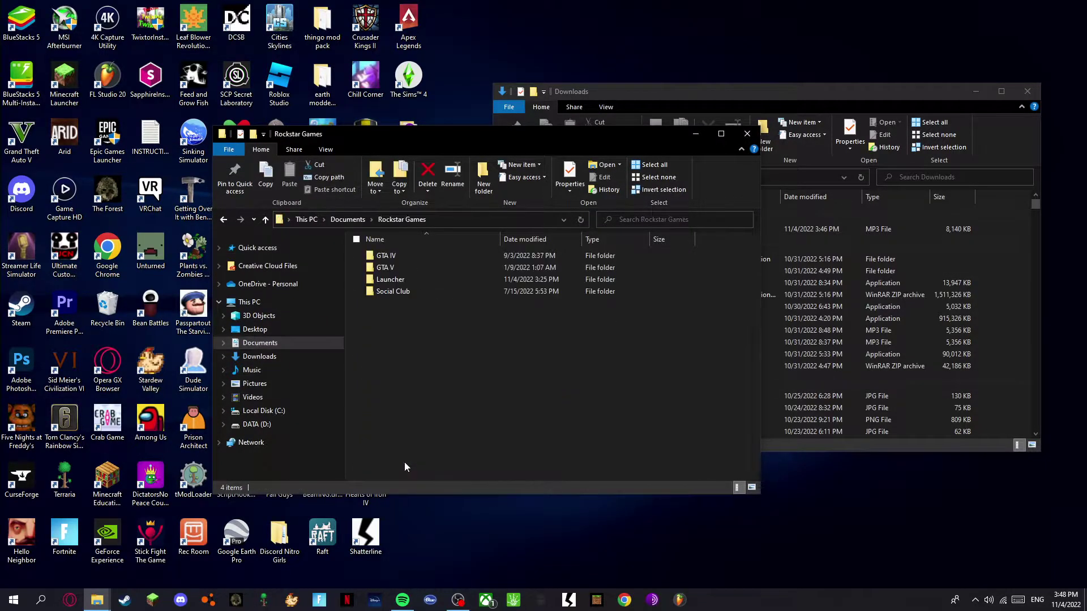
double_click(391, 268)
left_click(393, 268)
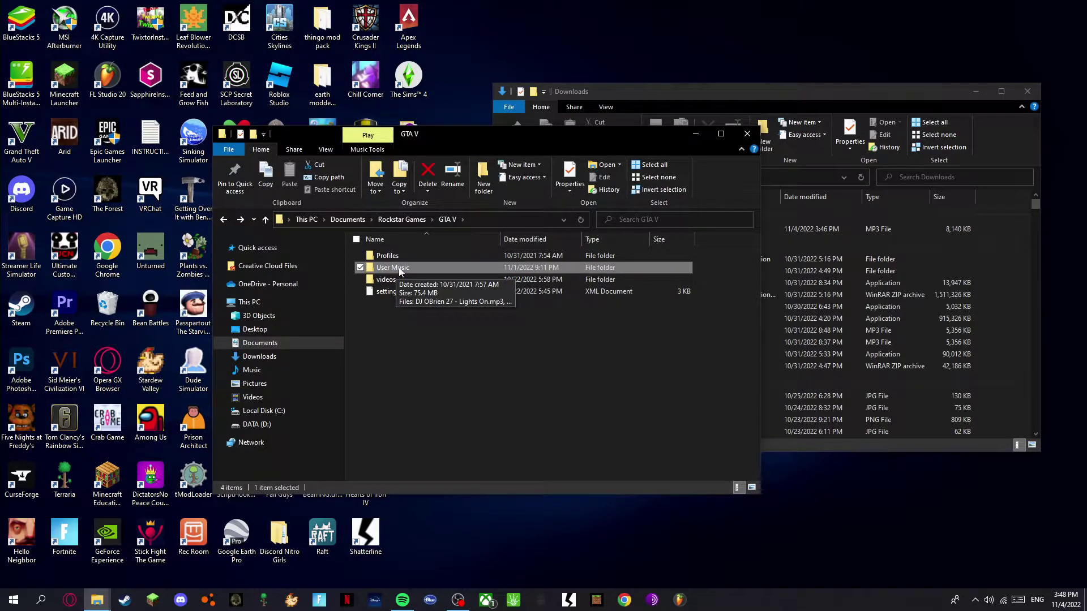
double_click(392, 267)
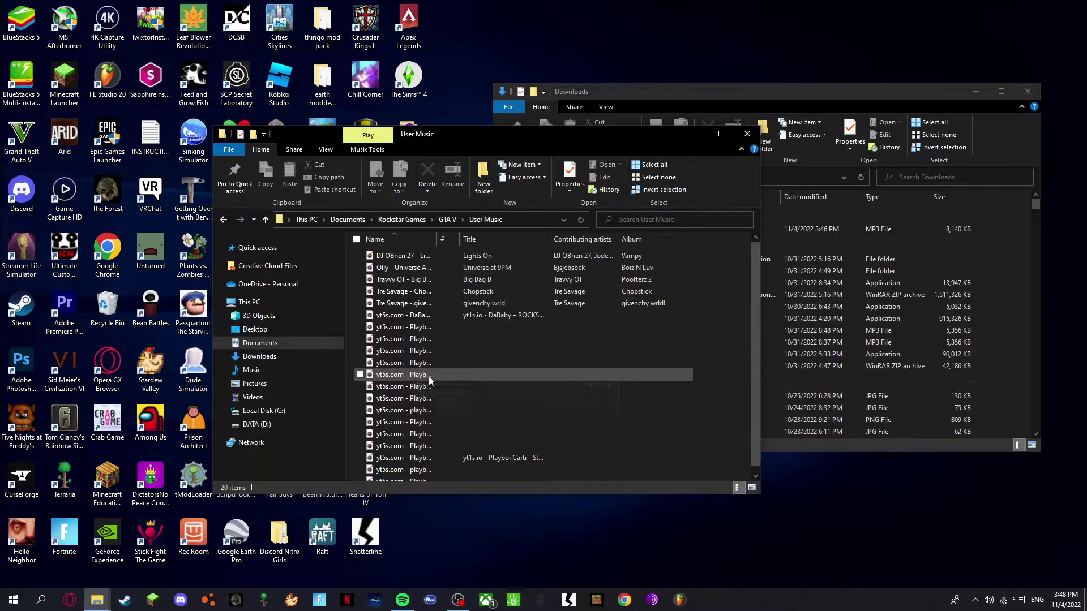
Drag Zekrom - Racks.mp3 from Downloads into the User Music window
left_click(724, 234)
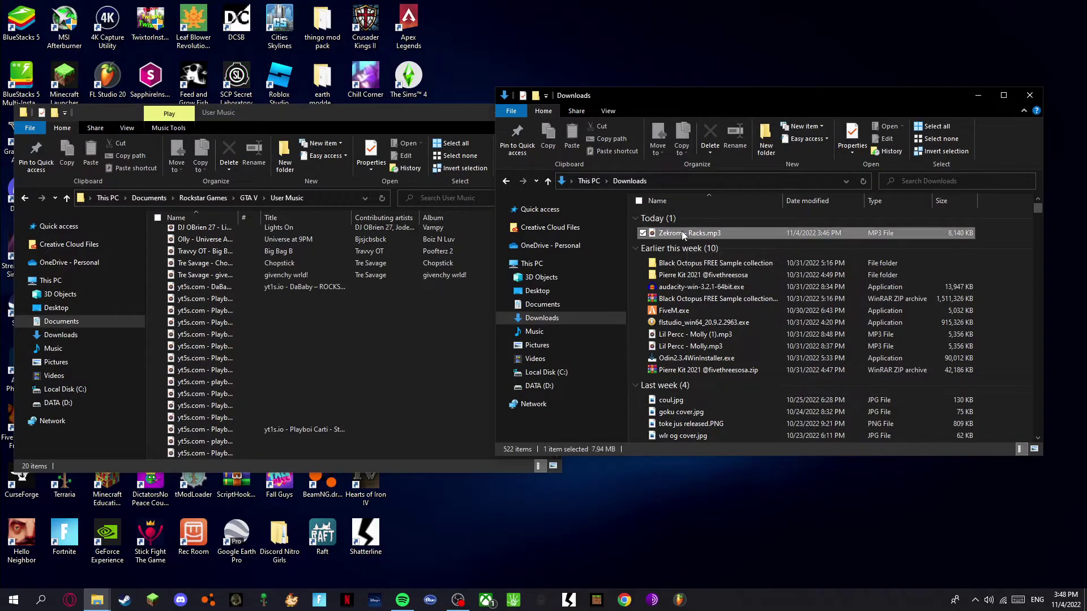
left_click_drag(682, 231, 454, 355)
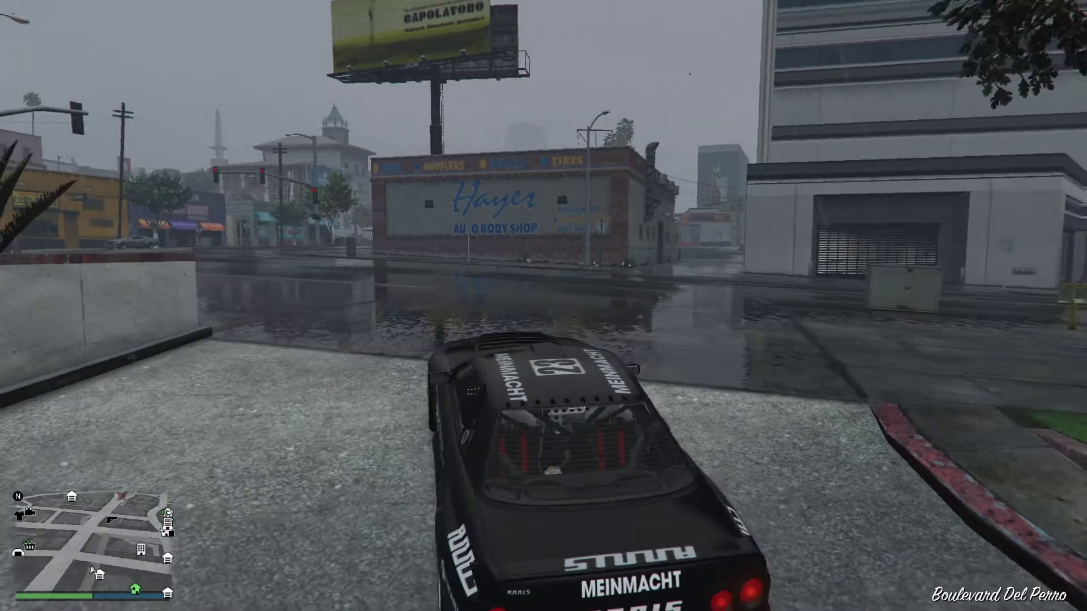
Bring up the in-car radio station wheel with Q while driving
key("q")
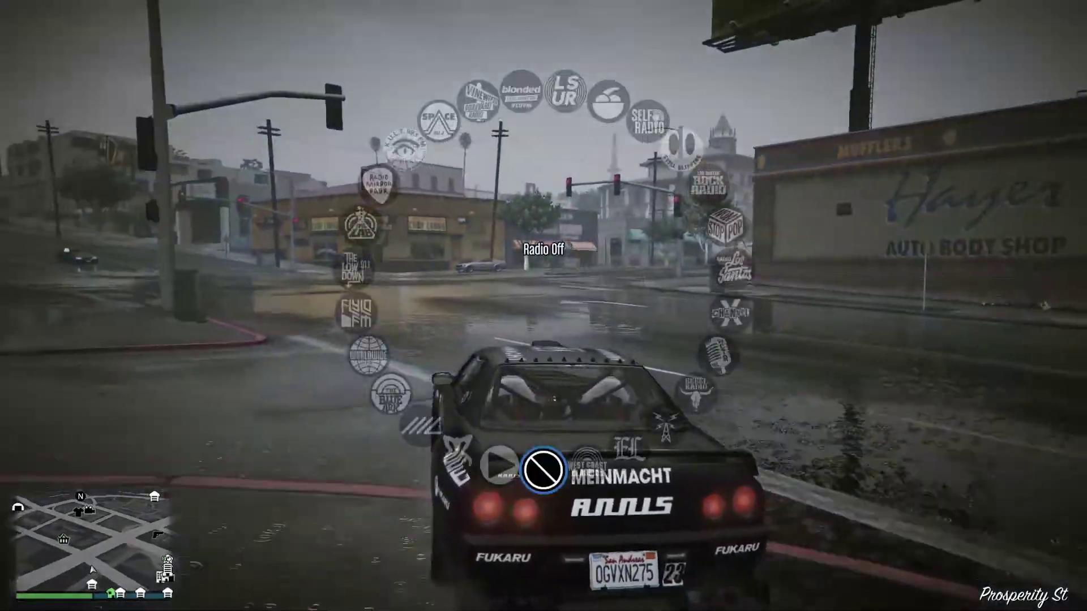